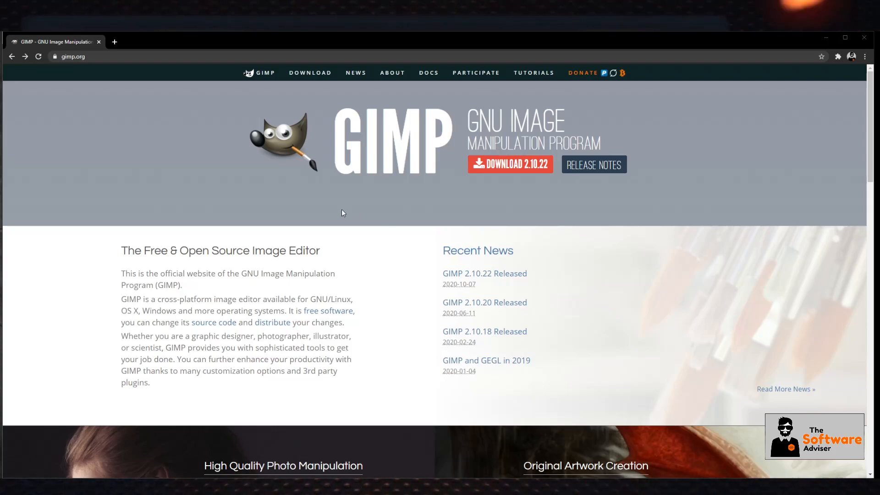
Step: Read through the GIMP homepage's feature sections, from photo manipulation to the desktop publishing workflow and extensibility
{"action": "scroll", "coordinate": [391, 260], "scroll_direction": "down", "scroll_amount": 4}
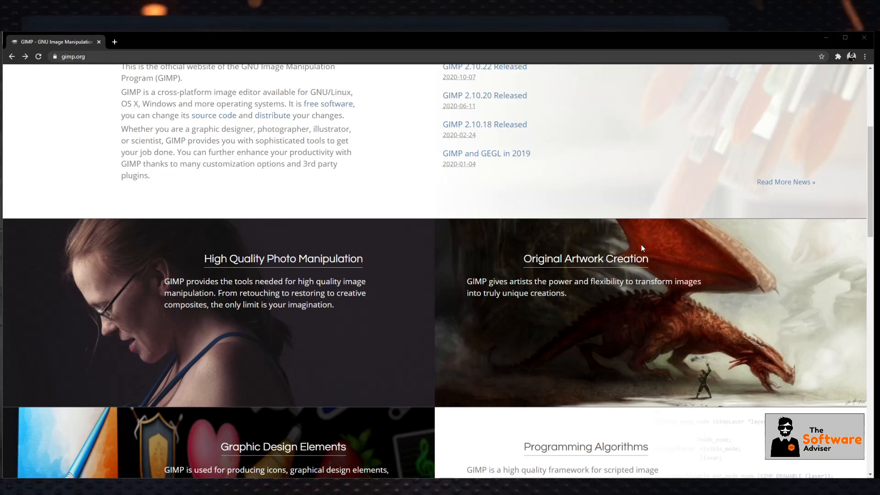
{"action": "scroll", "coordinate": [438, 271], "scroll_direction": "down", "scroll_amount": 2}
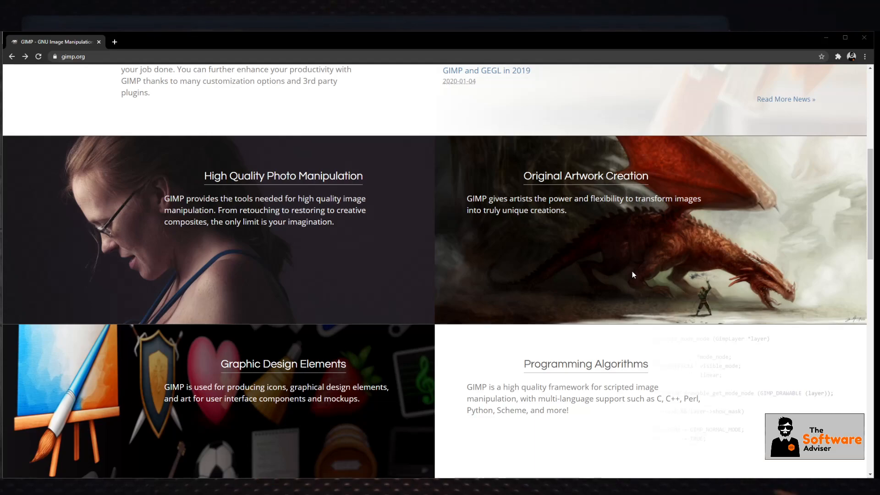
{"action": "scroll", "coordinate": [632, 274], "scroll_direction": "down", "scroll_amount": 1}
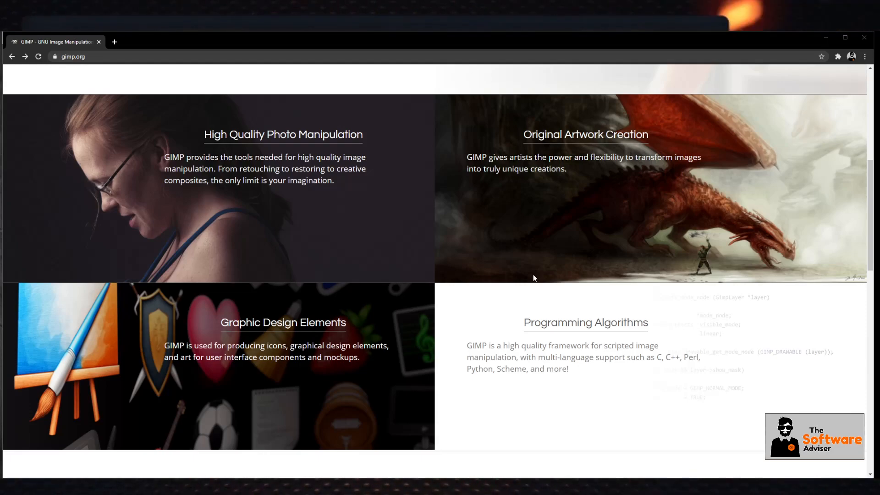
{"action": "scroll", "coordinate": [534, 275], "scroll_direction": "down", "scroll_amount": 4}
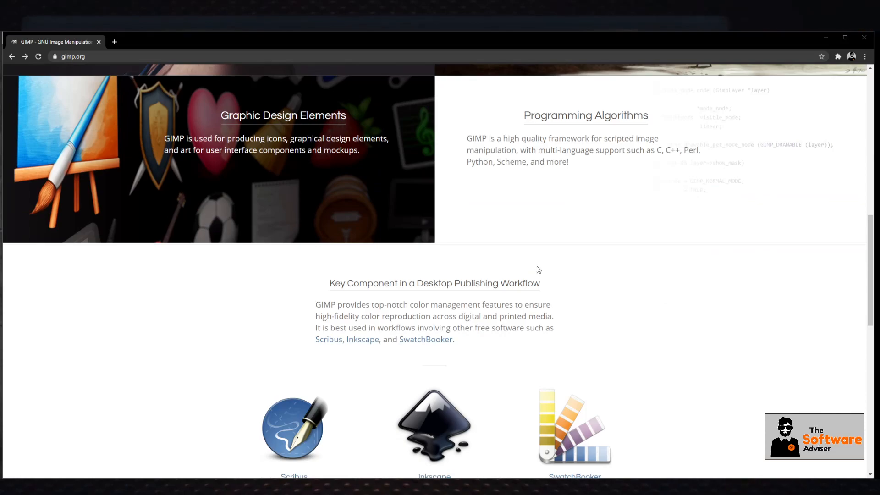
{"action": "scroll", "coordinate": [538, 237], "scroll_direction": "down", "scroll_amount": 3}
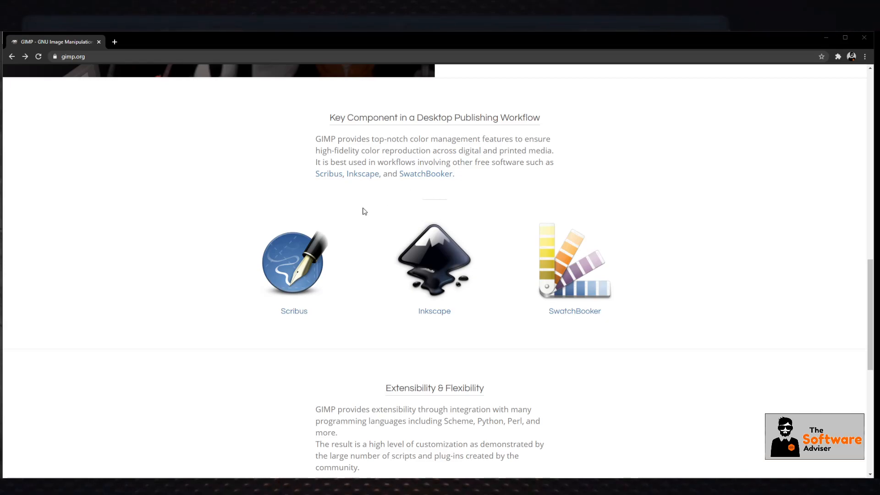
Step: Switch to GIMP, copy the car picture from Snipping Tool and paste it into GIMP as a new image
{"action": "left_click", "coordinate": [827, 38]}
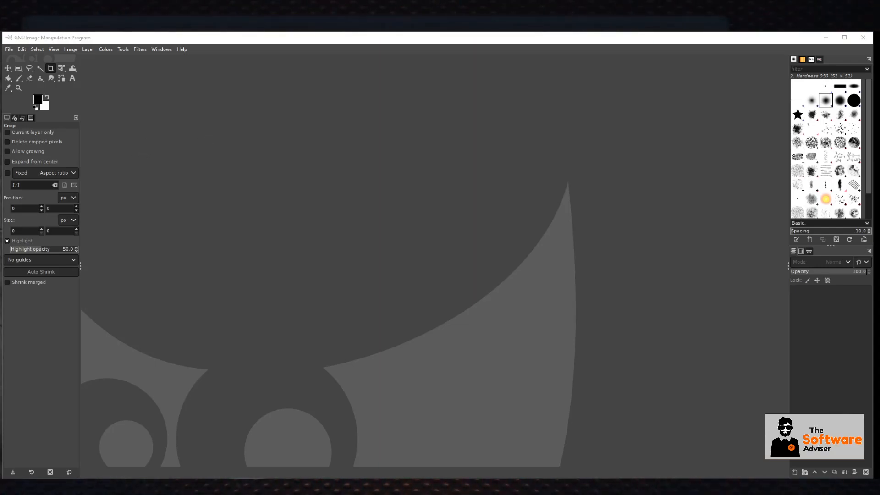
{"action": "left_click_drag", "start_coordinate": [0, 120], "coordinate": [396, 73]}
{"action": "left_click_drag", "start_coordinate": [524, 255], "coordinate": [783, 258]}
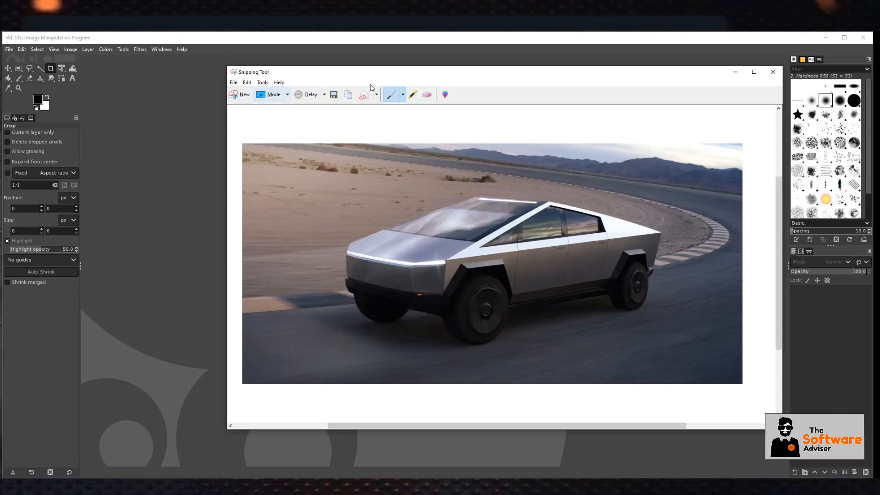
{"action": "left_click", "coordinate": [349, 95]}
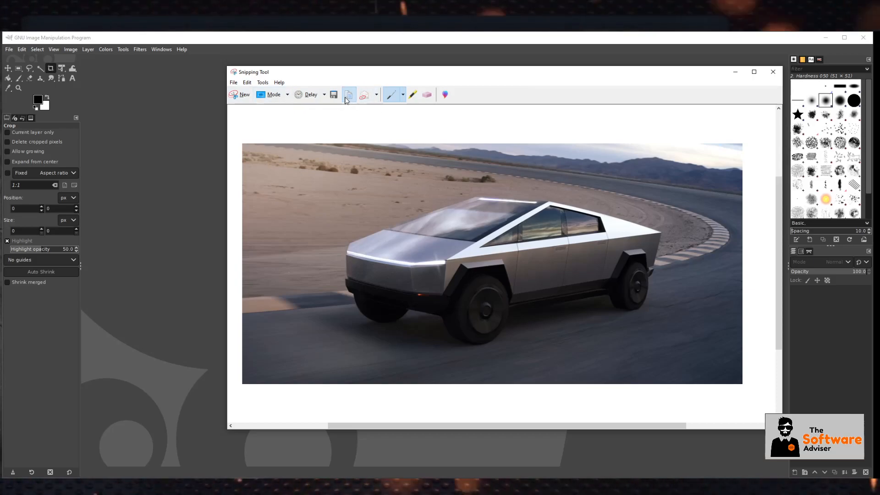
{"action": "left_click", "coordinate": [185, 153]}
{"action": "key", "text": "ctrl+shift+v"}
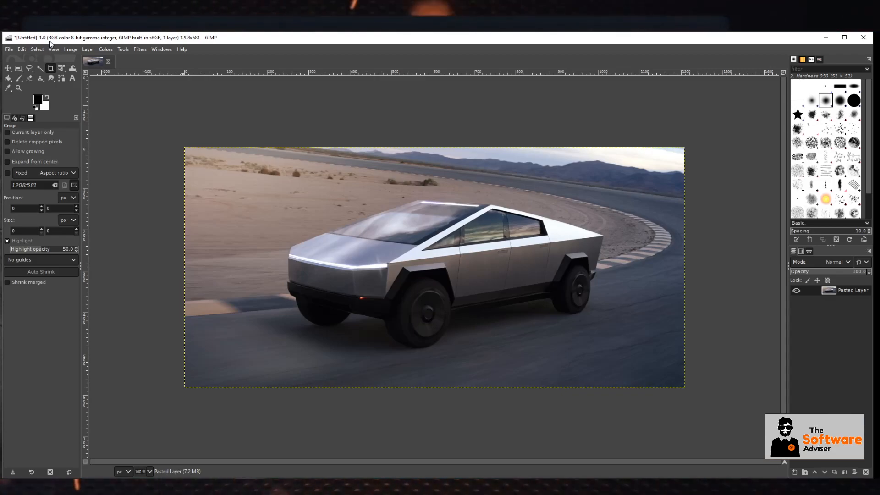
{"action": "left_click", "coordinate": [9, 50]}
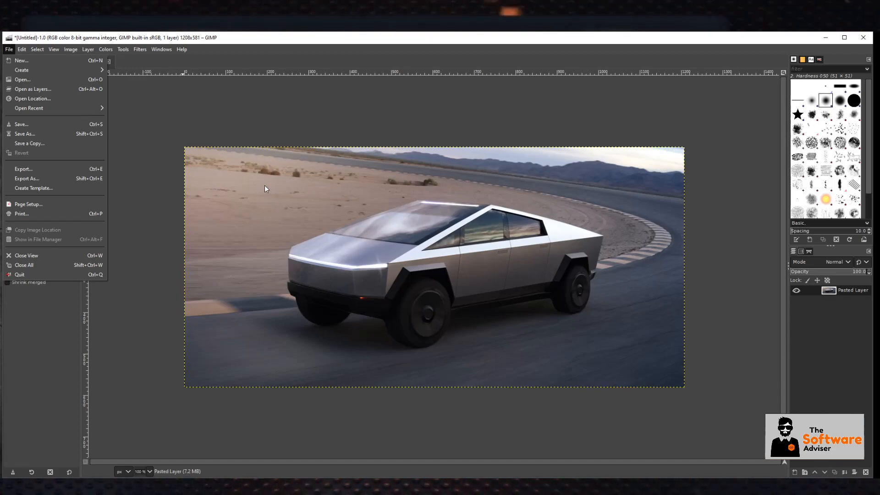
{"action": "left_click", "coordinate": [50, 77]}
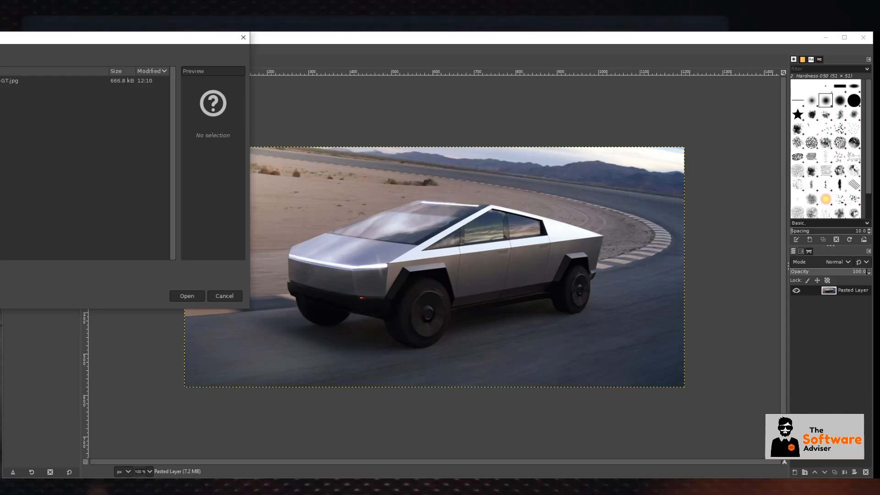
{"action": "left_click", "coordinate": [0, 90]}
{"action": "left_click_drag", "start_coordinate": [173, 94], "coordinate": [163, 243]}
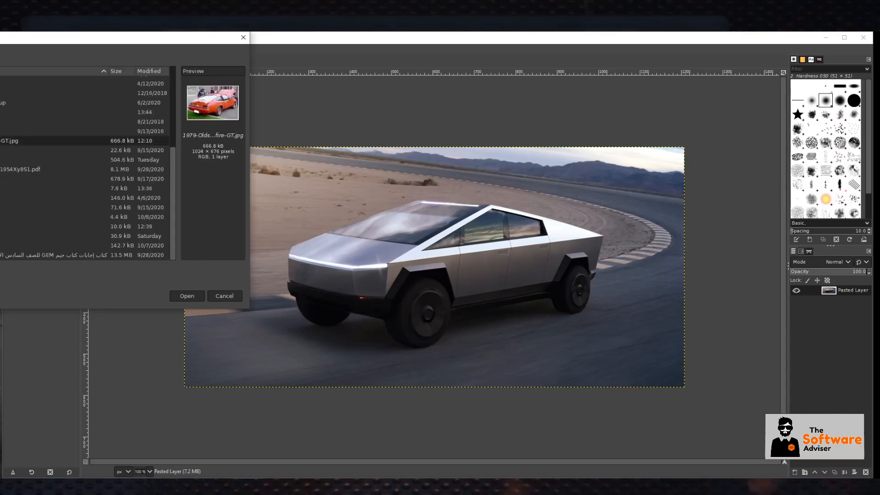
{"action": "left_click", "coordinate": [224, 296]}
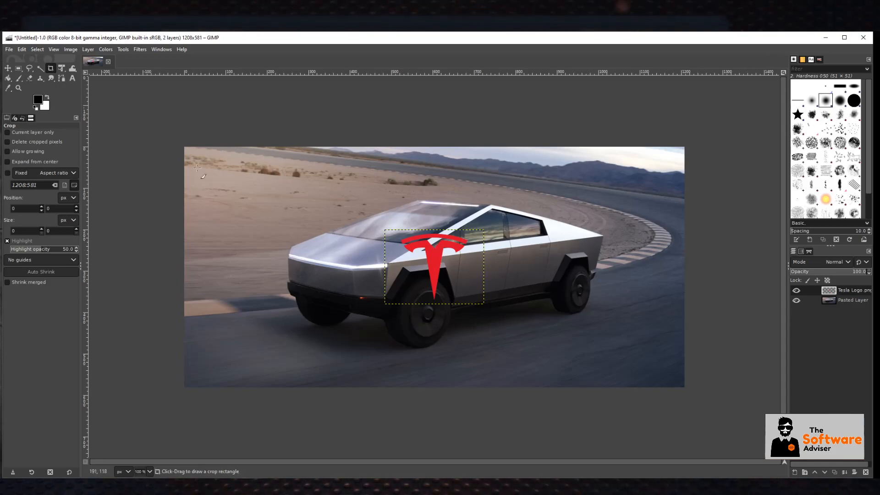
Step: Move the Tesla logo onto the sand at the image's upper left, then toggle its layer's visibility off and on
{"action": "left_click", "coordinate": [8, 69]}
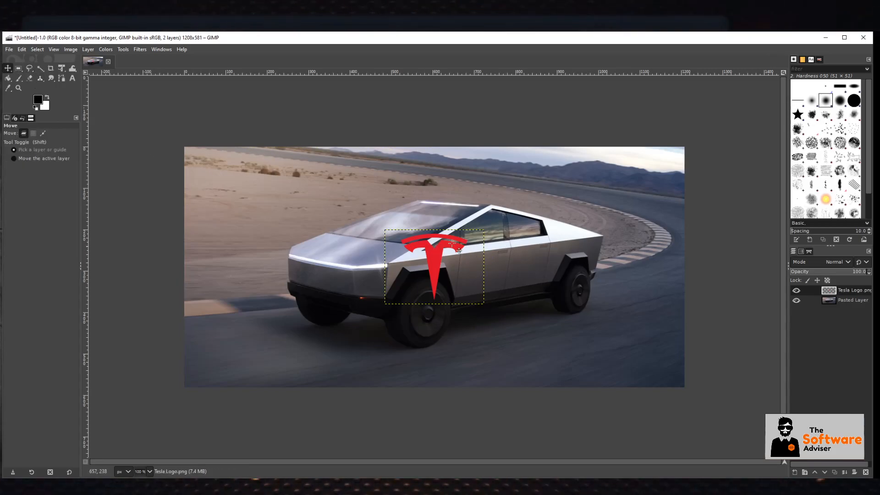
{"action": "left_click_drag", "start_coordinate": [429, 273], "coordinate": [238, 205]}
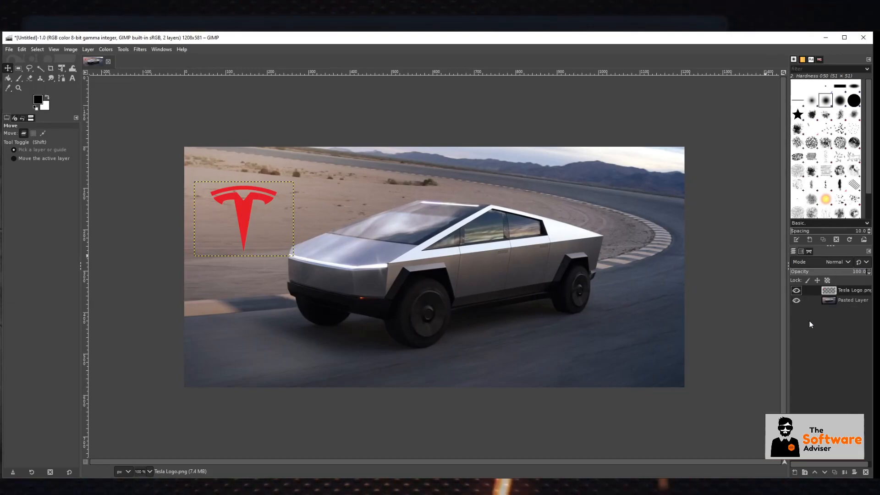
{"action": "left_click", "coordinate": [797, 291]}
{"action": "left_click", "coordinate": [796, 292]}
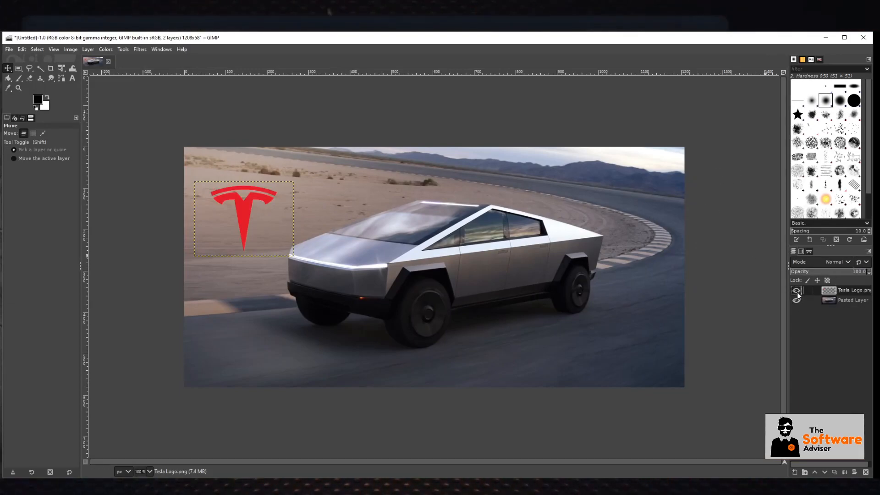
Step: Clear the Tesla logo's pixels and delete the Tesla Logo.png layer
{"action": "key", "text": "Delete"}
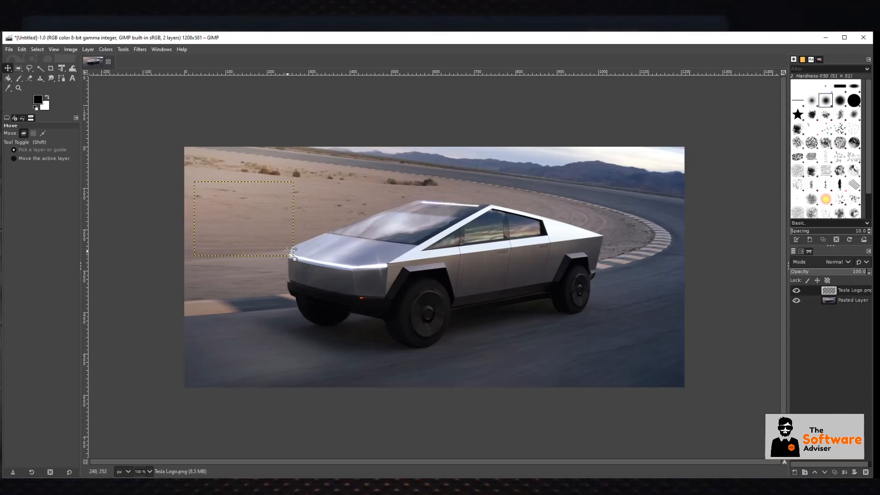
{"action": "right_click", "coordinate": [321, 260]}
{"action": "left_click", "coordinate": [843, 293]}
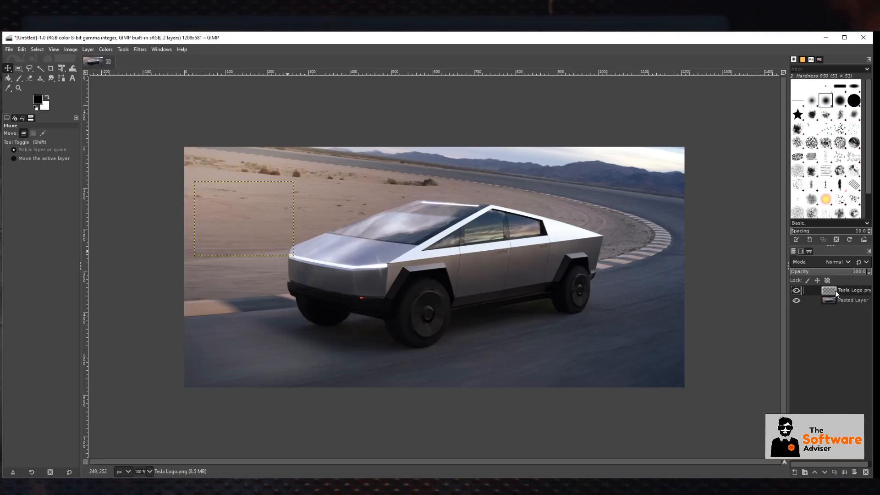
{"action": "right_click", "coordinate": [836, 290]}
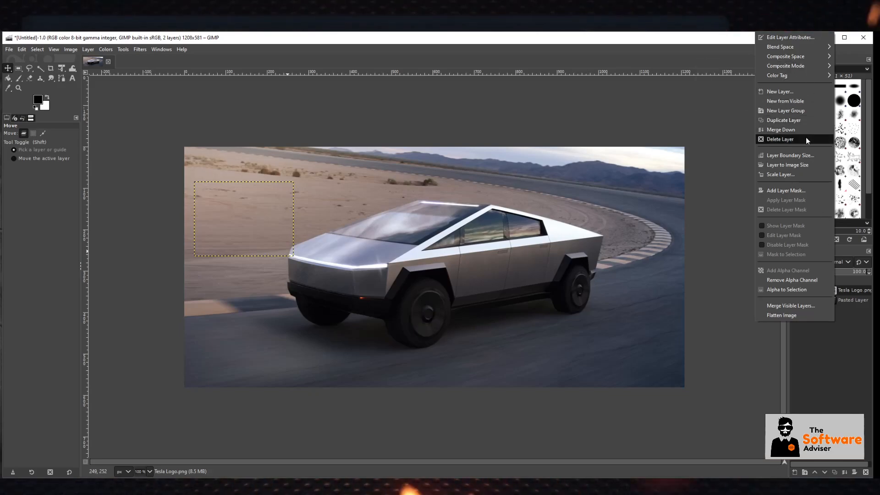
{"action": "left_click", "coordinate": [788, 139]}
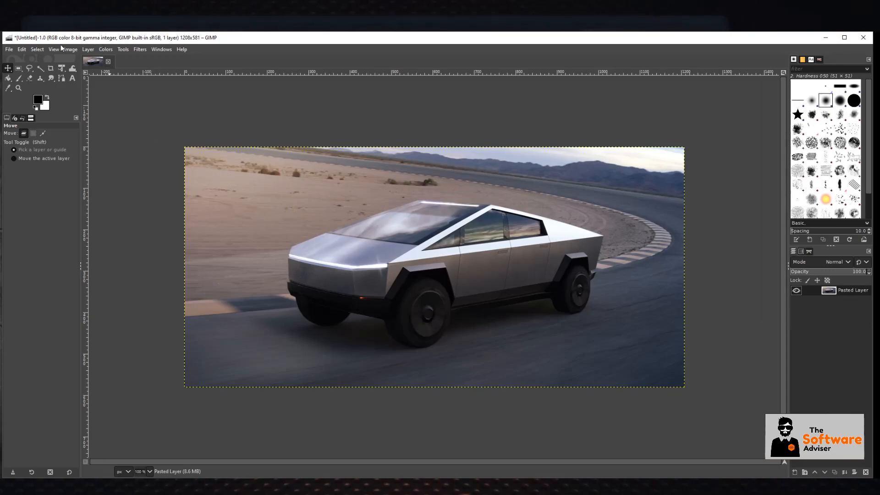
Step: Review the available file, editing, view, image, layer and color commands for the car image
{"action": "left_click", "coordinate": [9, 50]}
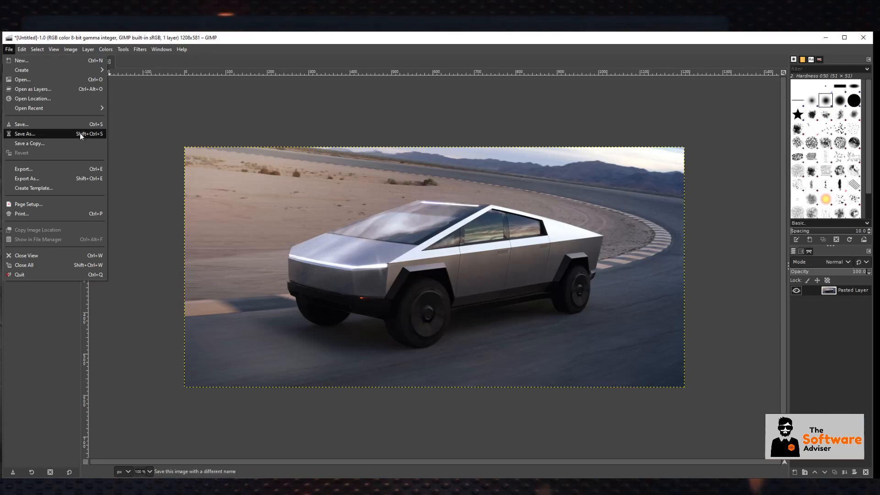
{"action": "left_click", "coordinate": [22, 50]}
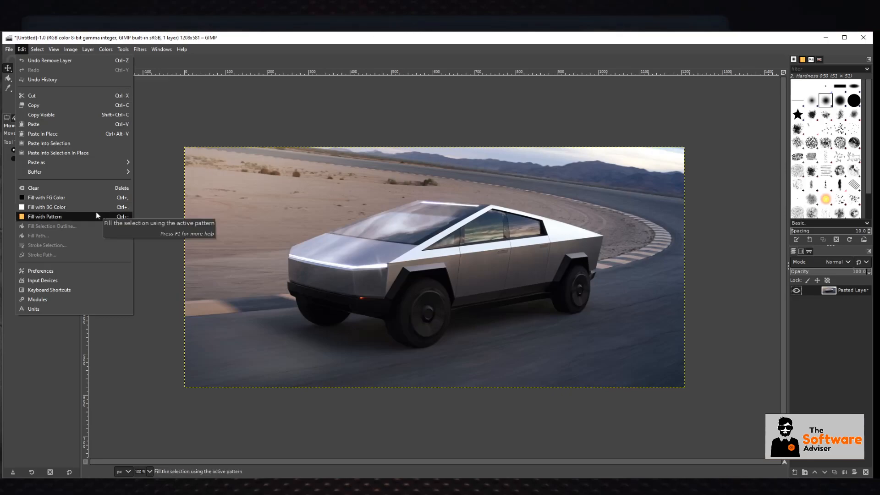
{"action": "mouse_move", "coordinate": [40, 48]}
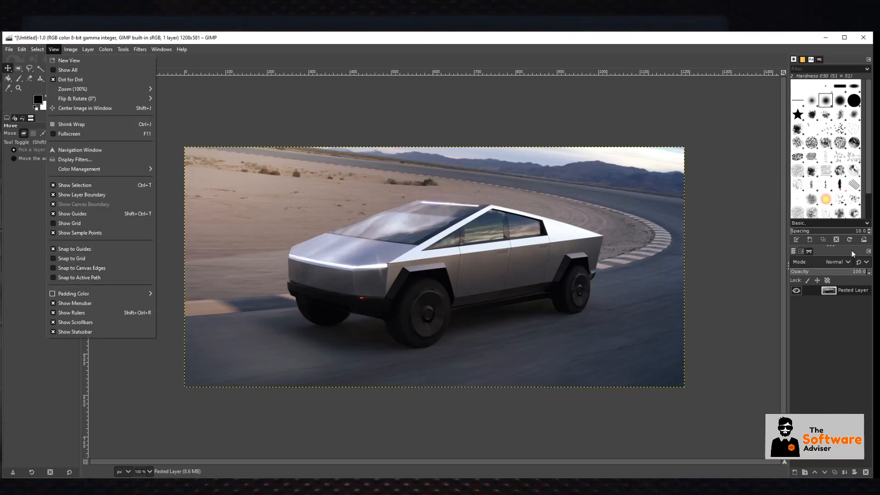
{"action": "mouse_move", "coordinate": [123, 49]}
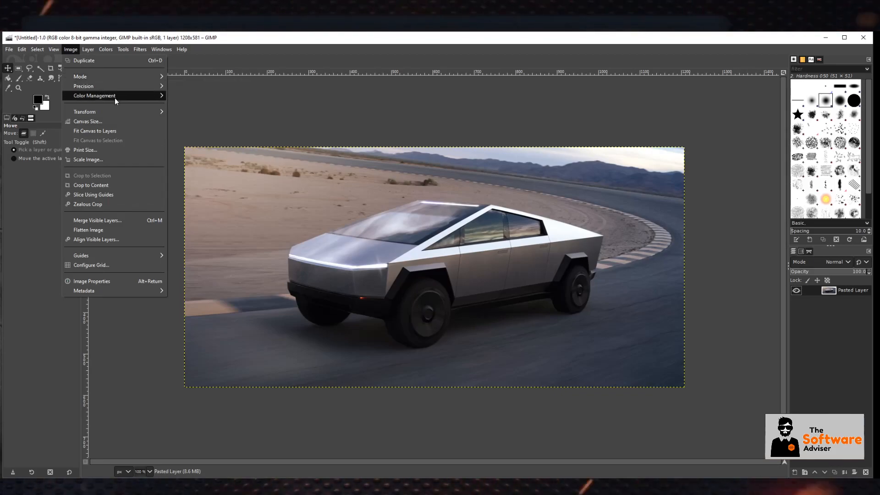
{"action": "mouse_move", "coordinate": [114, 99]}
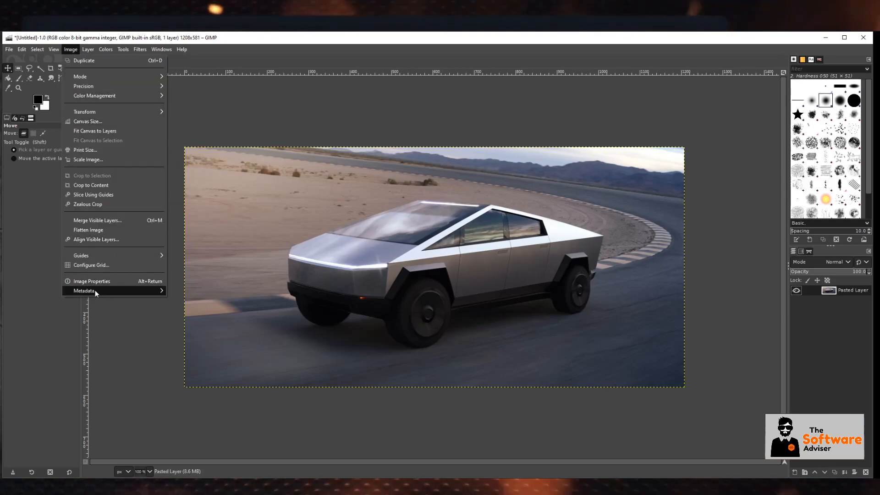
{"action": "mouse_move", "coordinate": [95, 290]}
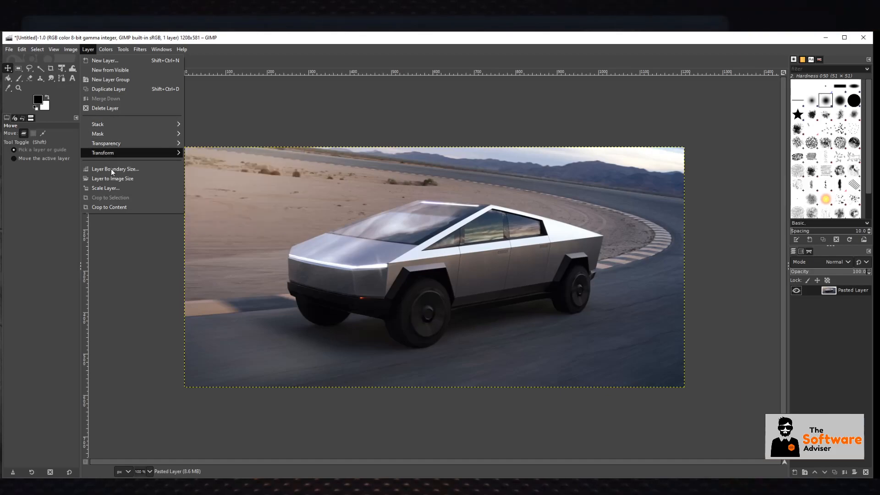
{"action": "left_click", "coordinate": [110, 207]}
{"action": "left_click", "coordinate": [105, 50]}
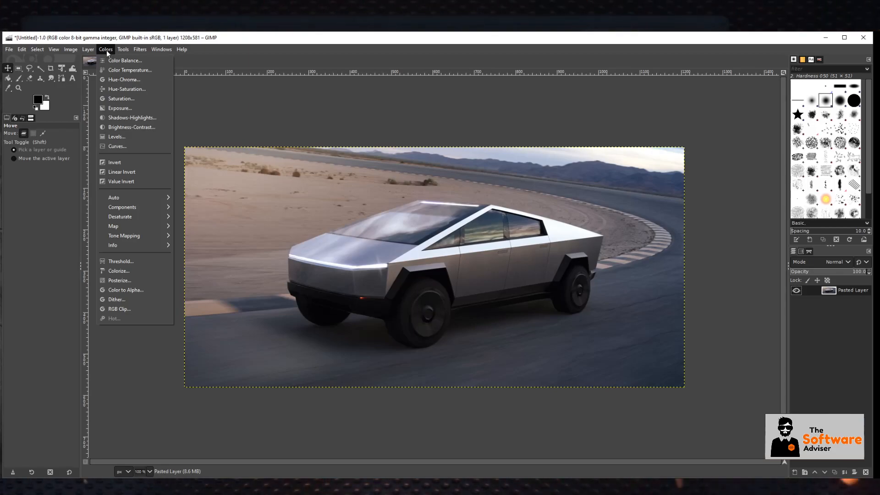
Step: Try Color Temperature on the car image with original temperature 9793.1 and intended temperature 3862.1, and discard the adjustment
{"action": "left_click", "coordinate": [109, 49]}
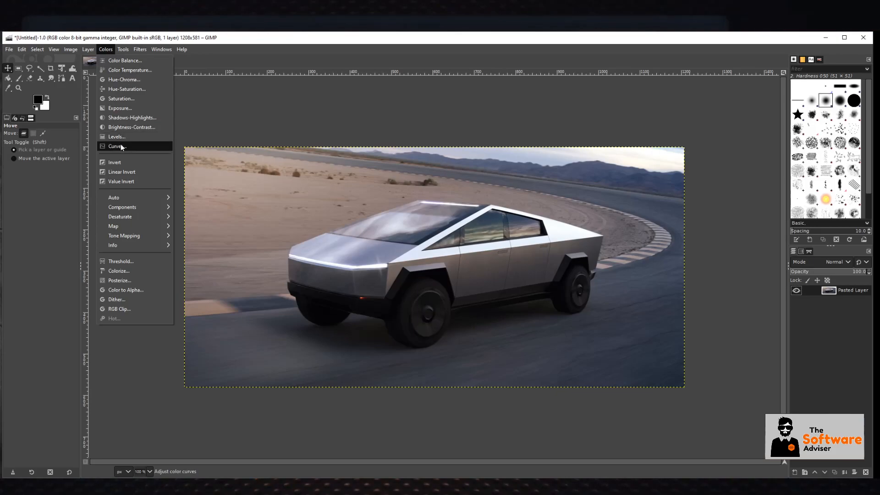
{"action": "left_click", "coordinate": [155, 71]}
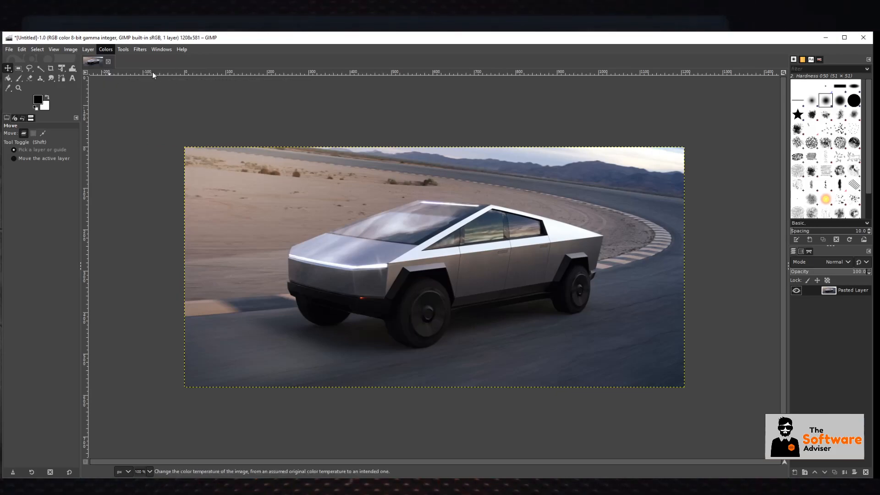
{"action": "left_click_drag", "start_coordinate": [134, 47], "coordinate": [309, 248]}
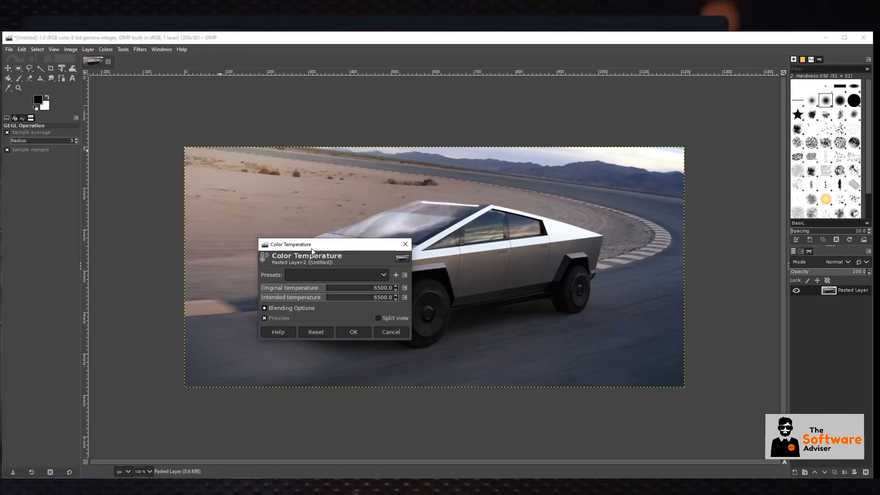
{"action": "left_click", "coordinate": [392, 288]}
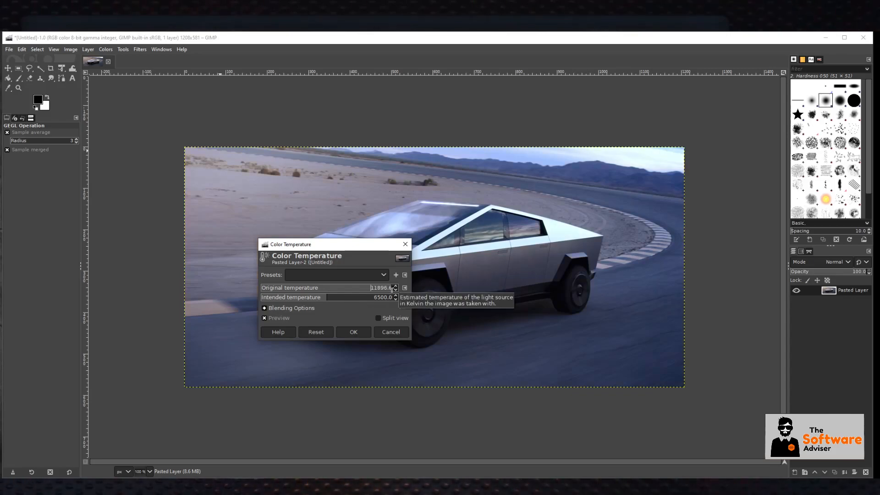
{"action": "left_click", "coordinate": [357, 288]}
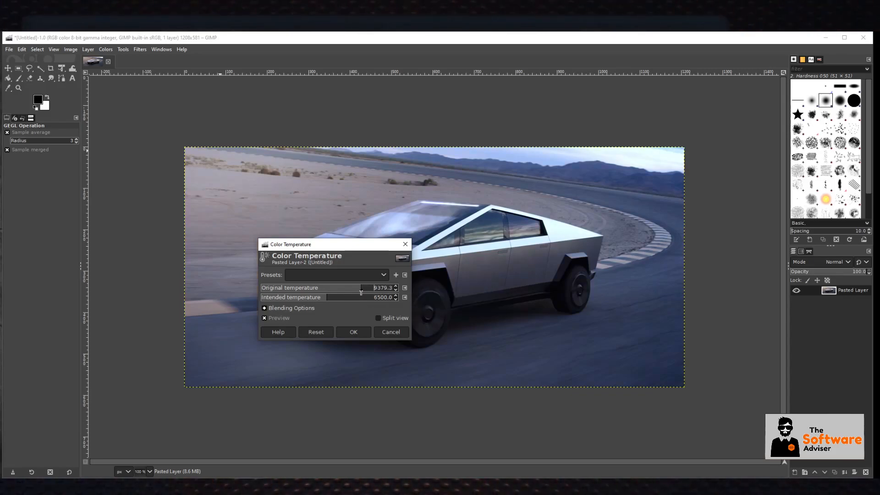
{"action": "left_click_drag", "start_coordinate": [327, 246], "coordinate": [168, 358]}
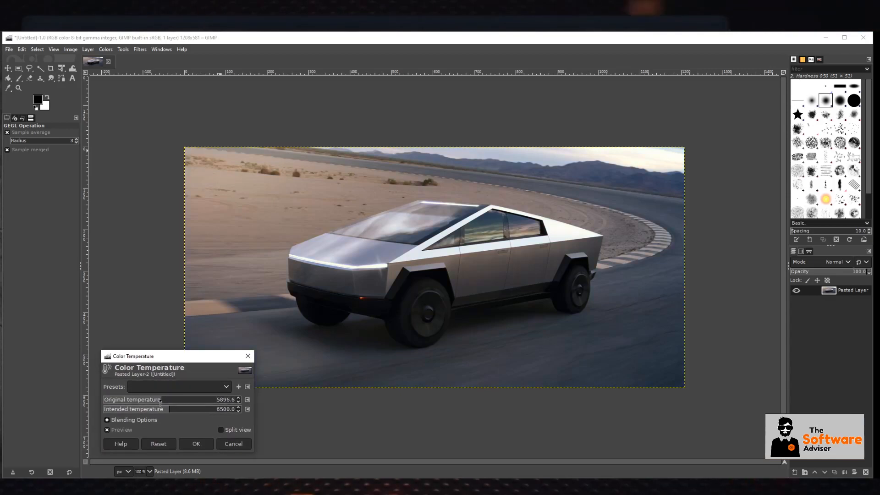
{"action": "left_click_drag", "start_coordinate": [156, 404], "coordinate": [132, 411]}
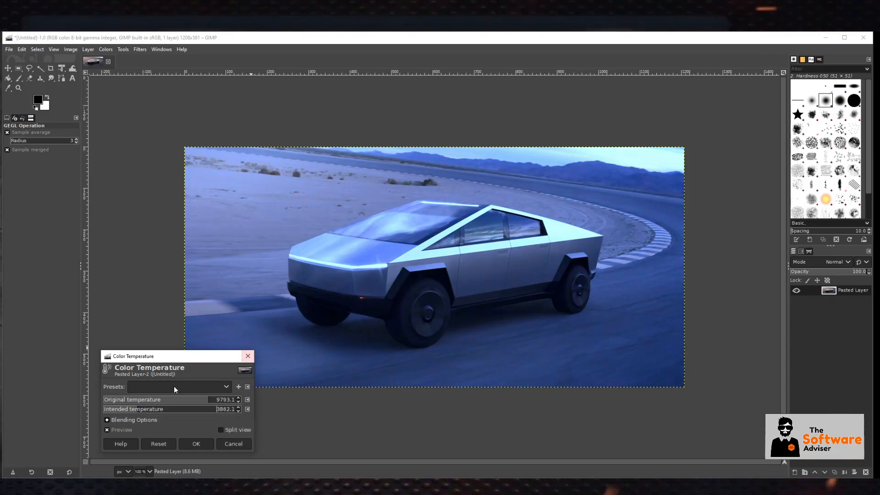
{"action": "left_click", "coordinate": [235, 444]}
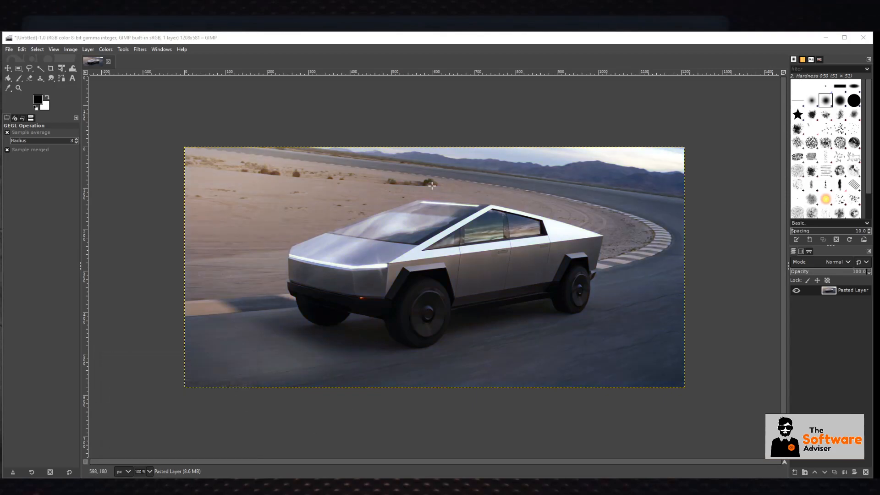
Step: Try Curves on the car image, shaping an S-shaped Value curve with points at input 51, output 31 and input 170, output 224
{"action": "left_click", "coordinate": [108, 49]}
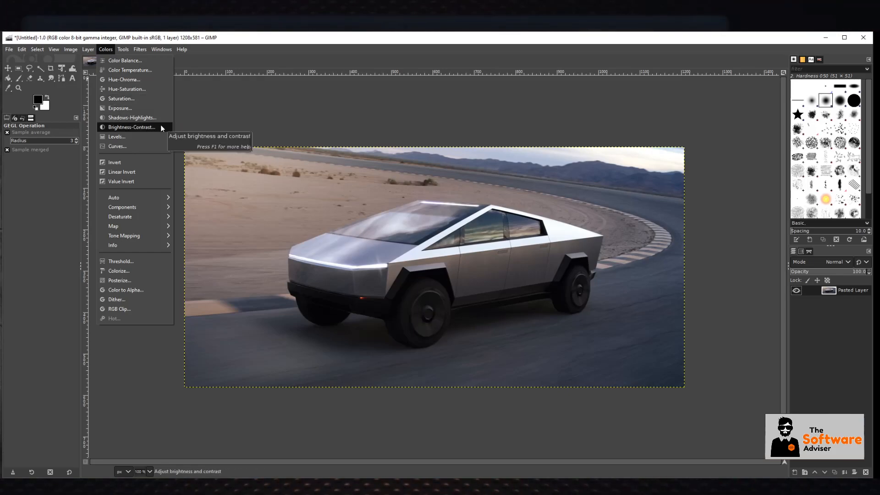
{"action": "left_click", "coordinate": [123, 146]}
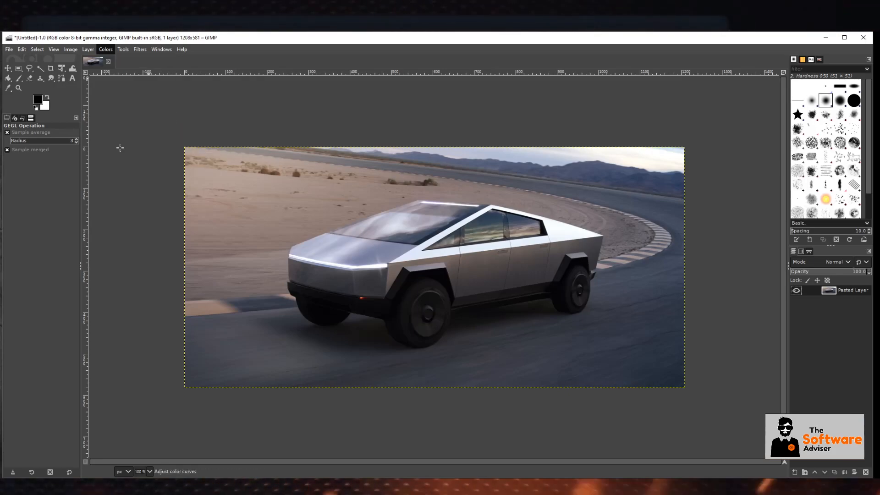
{"action": "left_click_drag", "start_coordinate": [373, 165], "coordinate": [668, 210]}
{"action": "left_click_drag", "start_coordinate": [639, 346], "coordinate": [631, 311]}
{"action": "left_click_drag", "start_coordinate": [698, 275], "coordinate": [707, 309]}
{"action": "left_click_drag", "start_coordinate": [681, 210], "coordinate": [716, 220]}
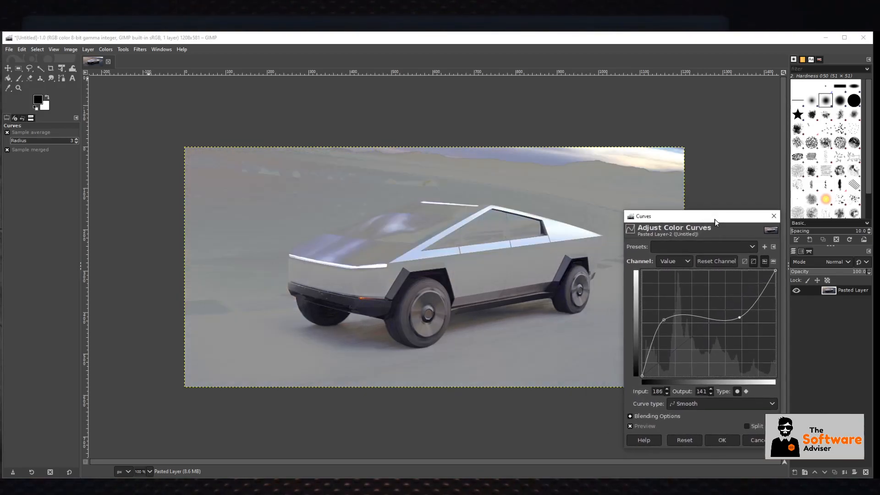
{"action": "left_click_drag", "start_coordinate": [665, 321], "coordinate": [671, 364]}
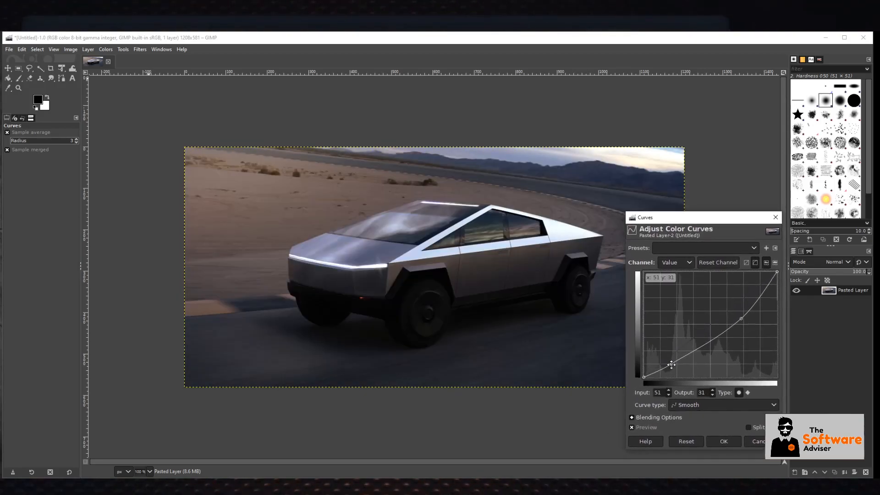
{"action": "left_click_drag", "start_coordinate": [742, 321], "coordinate": [732, 284]}
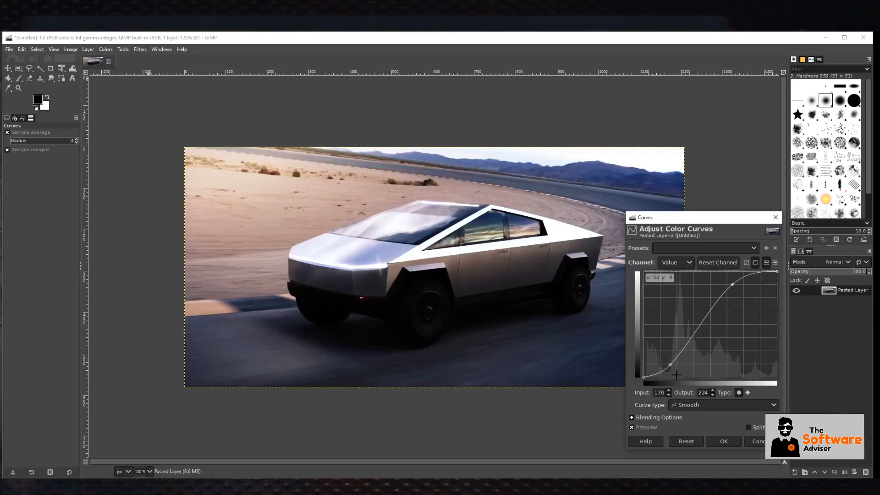
Step: Reshape the Value curve with its midtone point at input 78, output 127 and its end point at 168, 208, and discard the adjustment
{"action": "left_click_drag", "start_coordinate": [656, 354], "coordinate": [681, 294]}
{"action": "left_click_drag", "start_coordinate": [653, 330], "coordinate": [659, 370]}
{"action": "left_click_drag", "start_coordinate": [732, 287], "coordinate": [710, 349]}
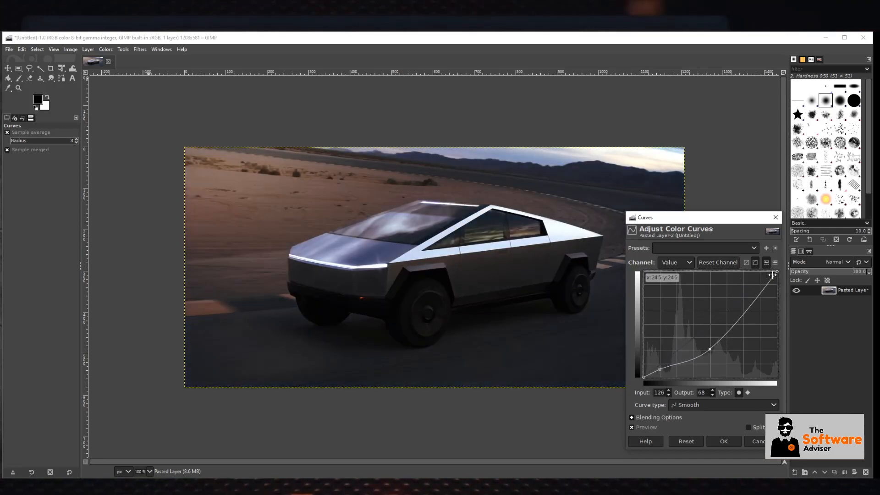
{"action": "left_click_drag", "start_coordinate": [773, 275], "coordinate": [732, 291]}
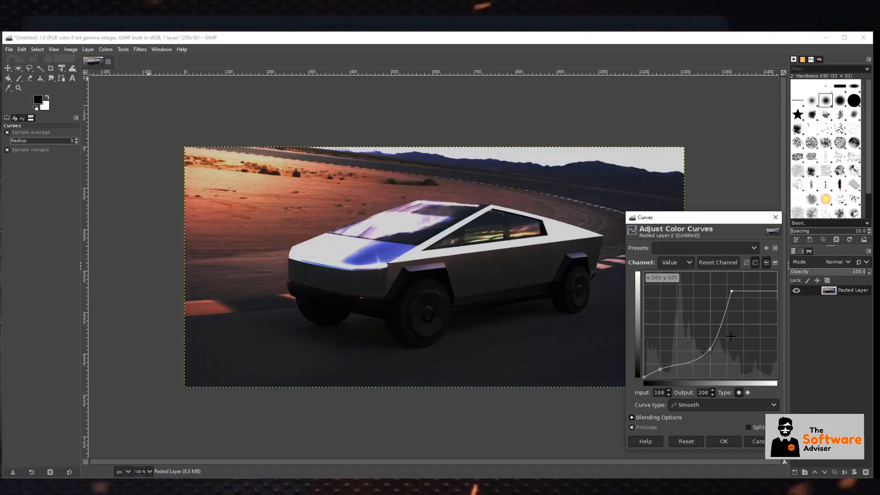
{"action": "left_click_drag", "start_coordinate": [710, 350], "coordinate": [684, 325]}
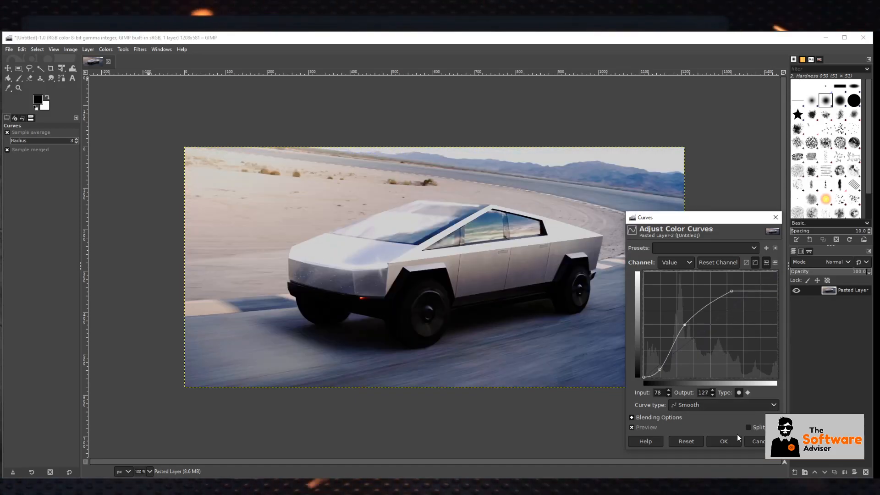
{"action": "left_click", "coordinate": [757, 443]}
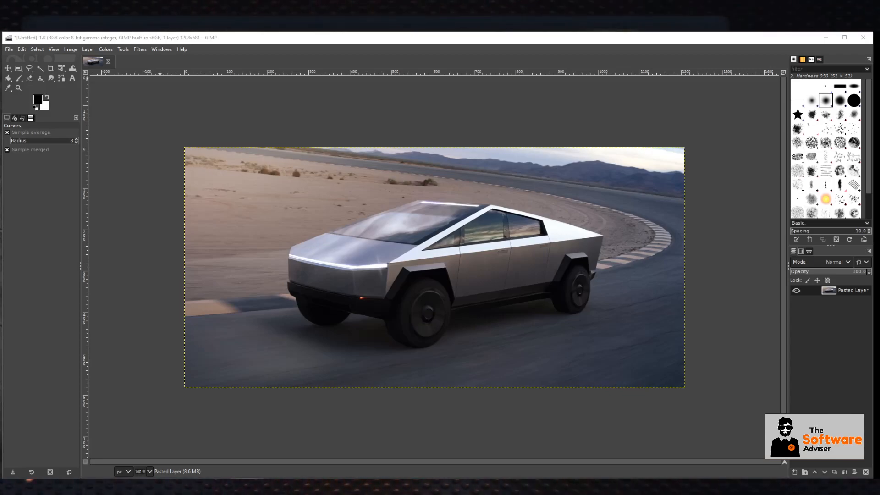
Step: Review the color and filter commands, try Focus Blur with its default settings on the car image, and discard it
{"action": "left_click", "coordinate": [109, 50]}
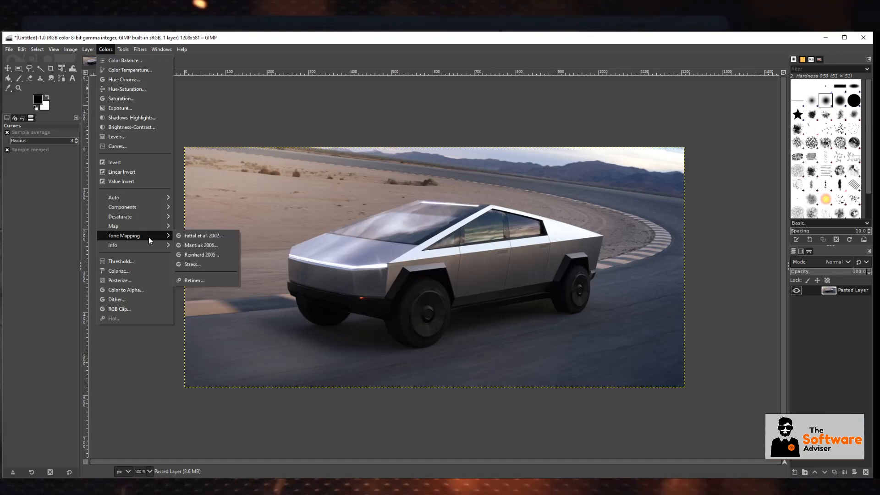
{"action": "mouse_move", "coordinate": [139, 51]}
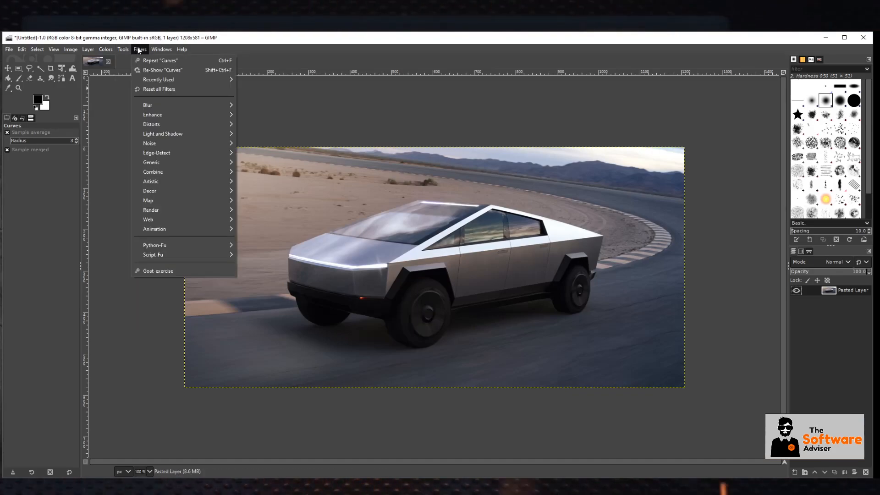
{"action": "mouse_move", "coordinate": [173, 105]}
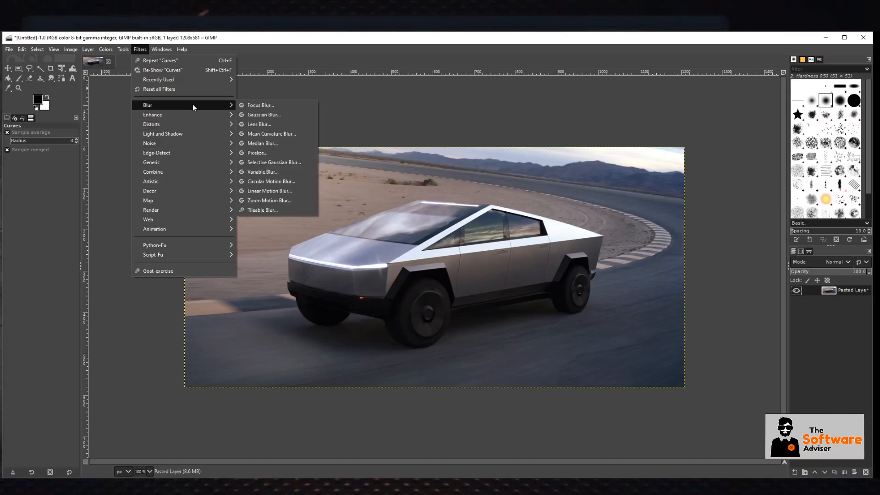
{"action": "left_click", "coordinate": [293, 105]}
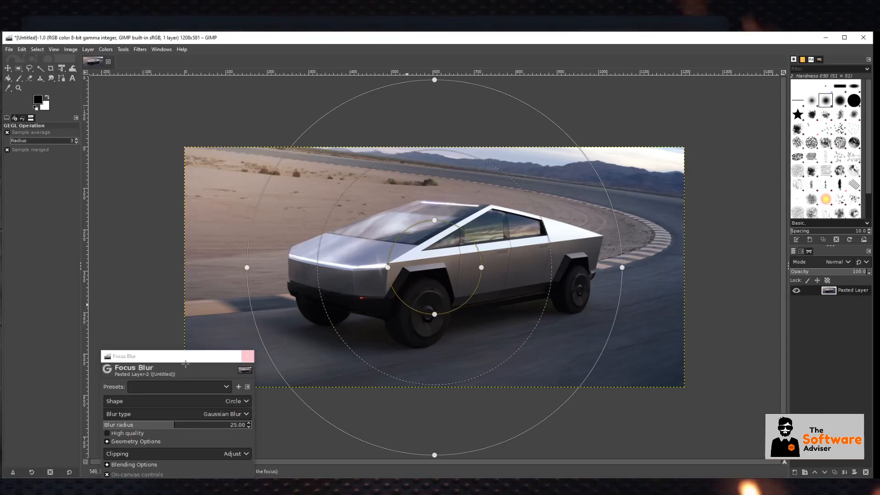
{"action": "left_click", "coordinate": [248, 356]}
Step: Try the Apply Canvas artistic filter on the car image with its default settings and discard it
{"action": "left_click", "coordinate": [138, 49]}
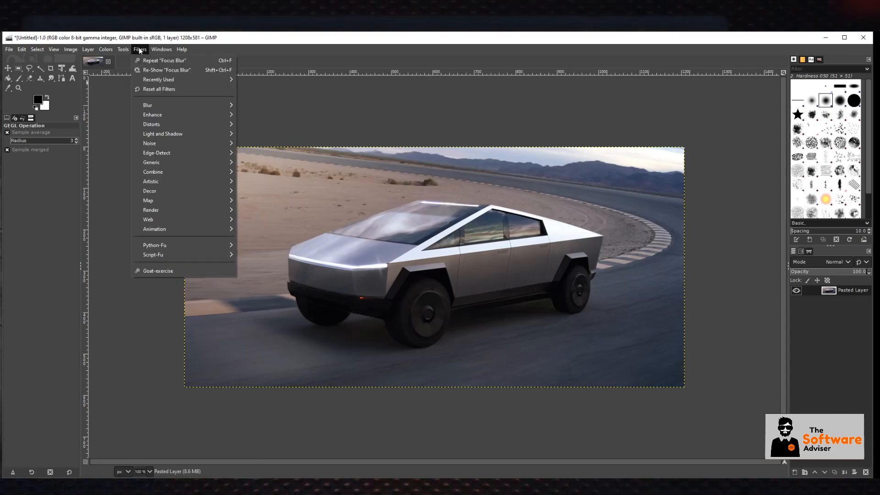
{"action": "mouse_move", "coordinate": [194, 179]}
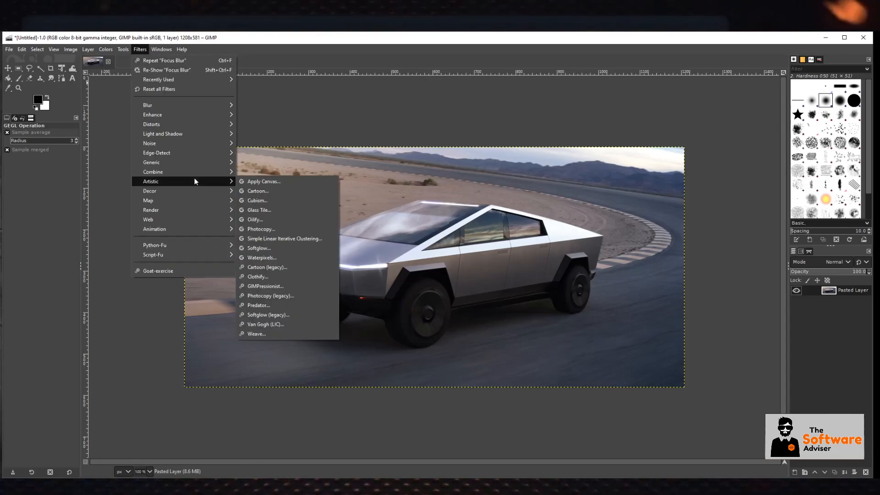
{"action": "left_click", "coordinate": [285, 182]}
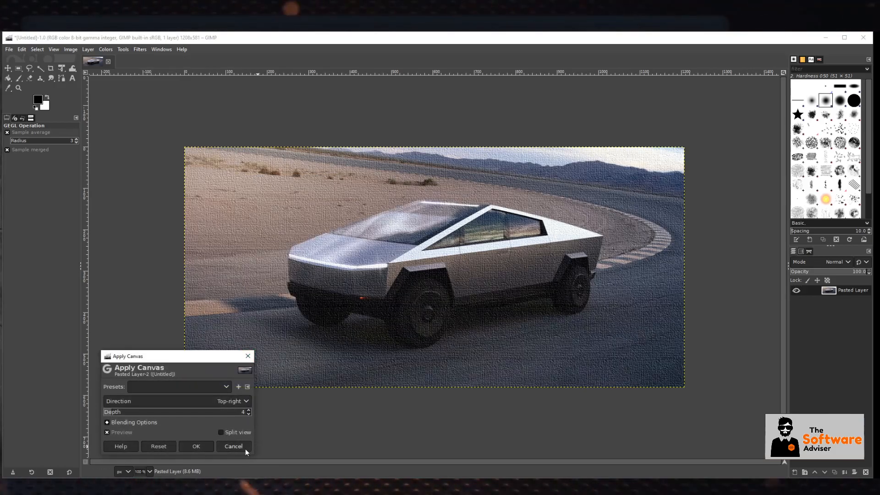
{"action": "left_click", "coordinate": [245, 449]}
Step: Apply the Cartoon artistic filter to the car image with mask radius 7.000 and percent black 0.200
{"action": "left_click", "coordinate": [140, 50]}
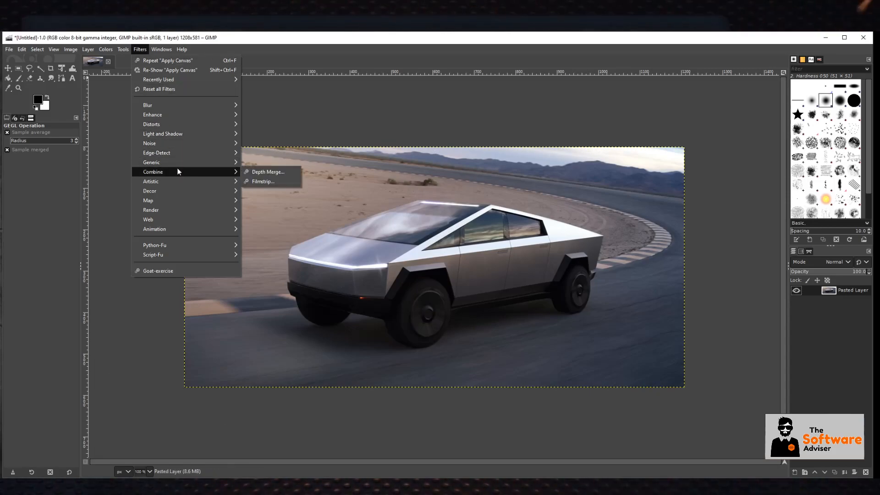
{"action": "mouse_move", "coordinate": [175, 181]}
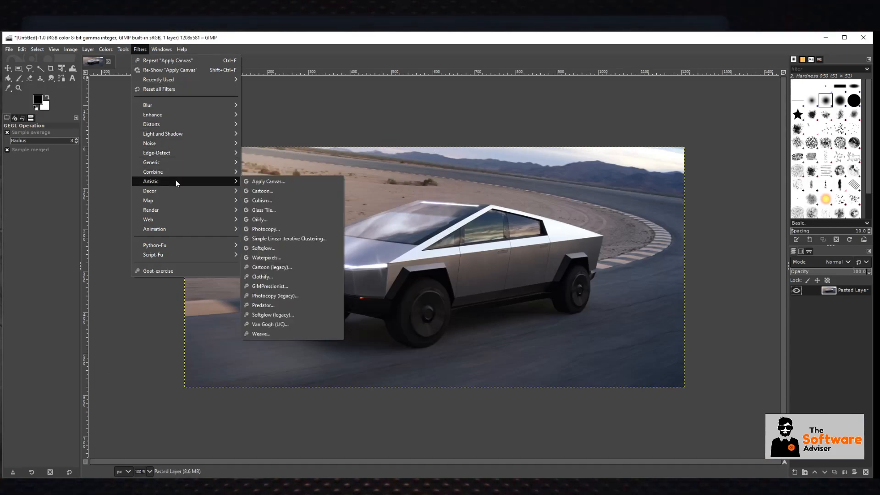
{"action": "left_click", "coordinate": [287, 192]}
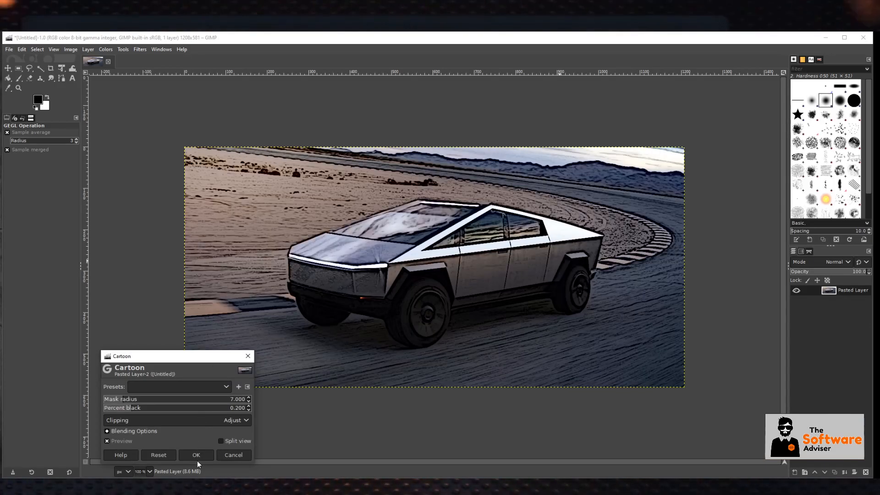
{"action": "left_click", "coordinate": [197, 458]}
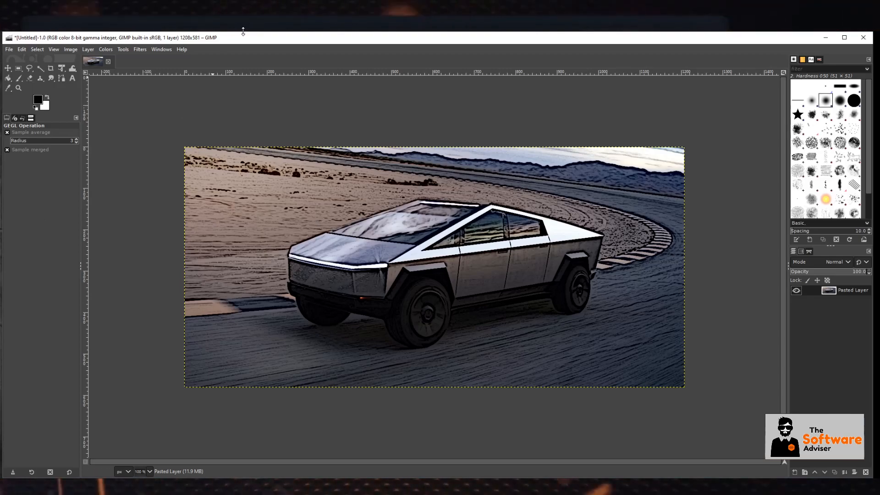
Step: Review the available window-layout and help commands without running any of them
{"action": "left_click", "coordinate": [156, 49]}
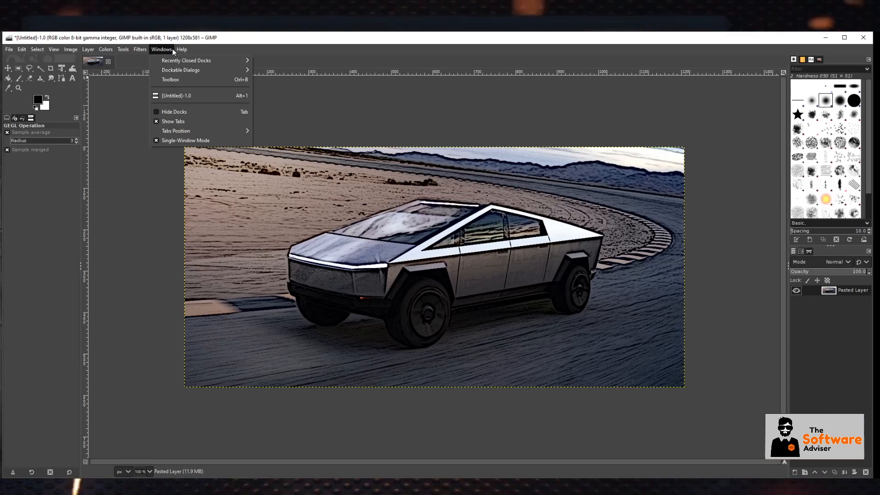
{"action": "mouse_move", "coordinate": [177, 48]}
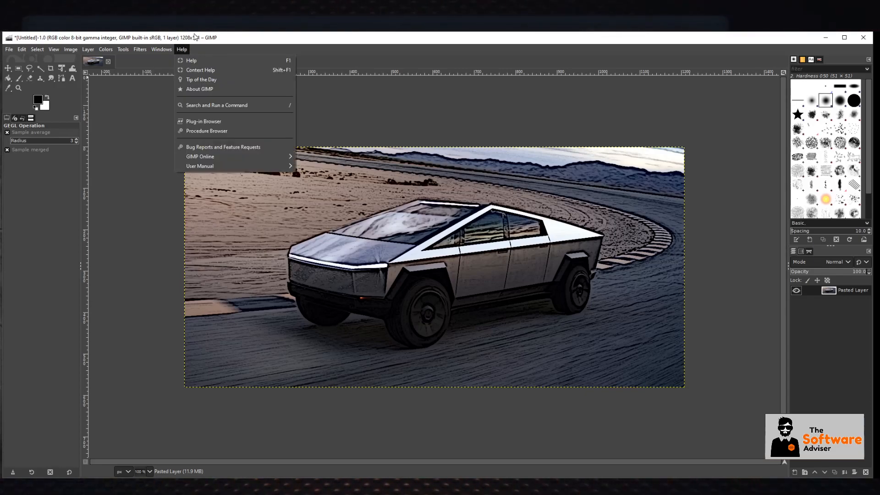
{"action": "left_click", "coordinate": [216, 48]}
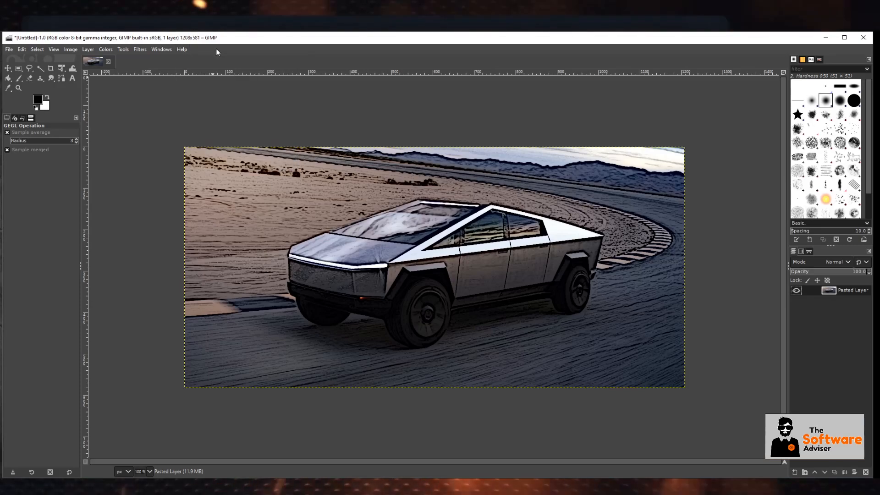